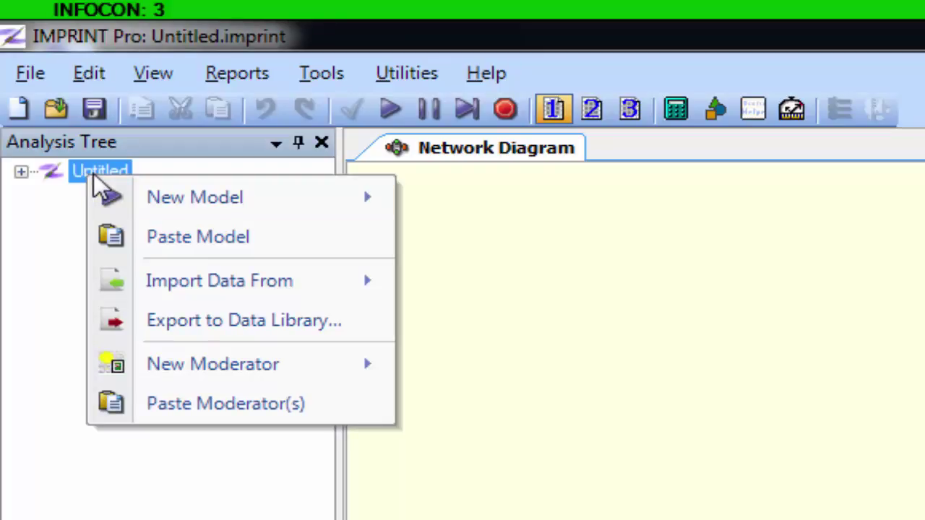
Create a new Operations mission model in the Untitled analysis and open that mission's settings
mouse_move(154, 197)
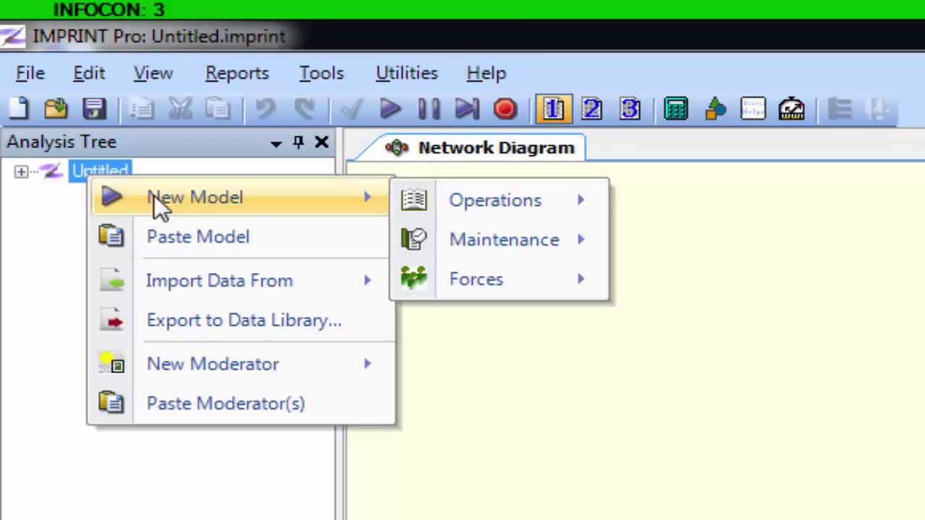
mouse_move(471, 210)
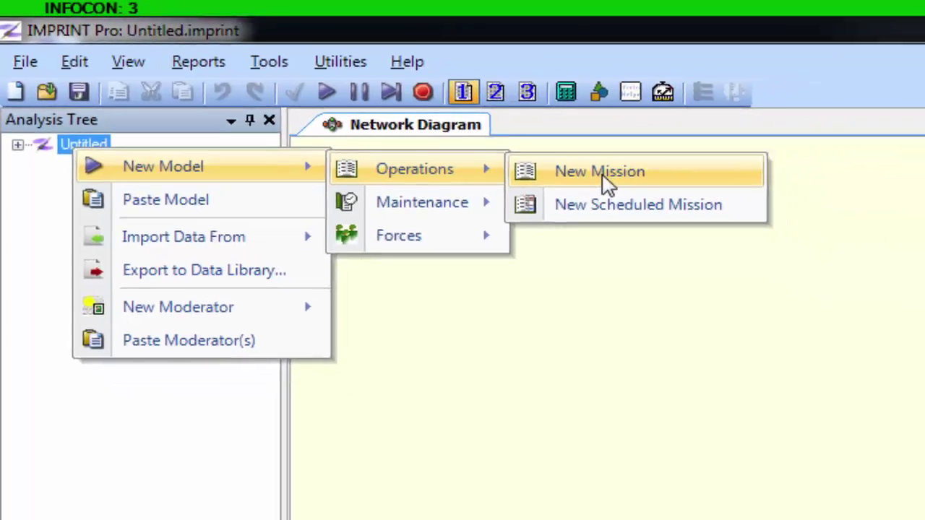
left_click(720, 204)
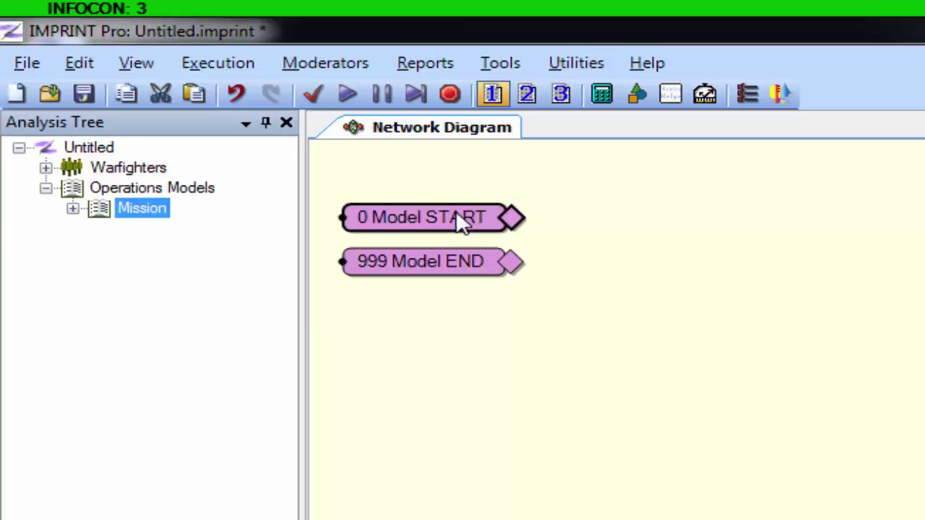
left_click(73, 208)
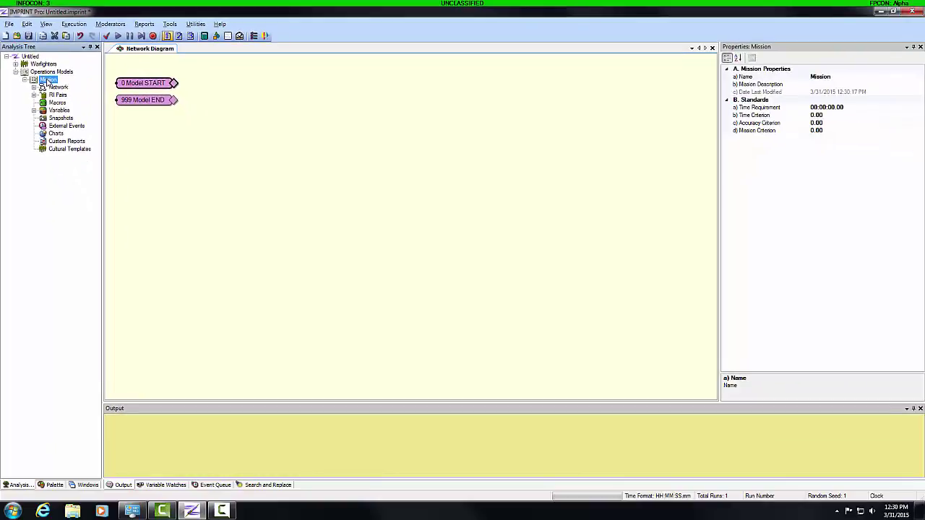
double_click(141, 208)
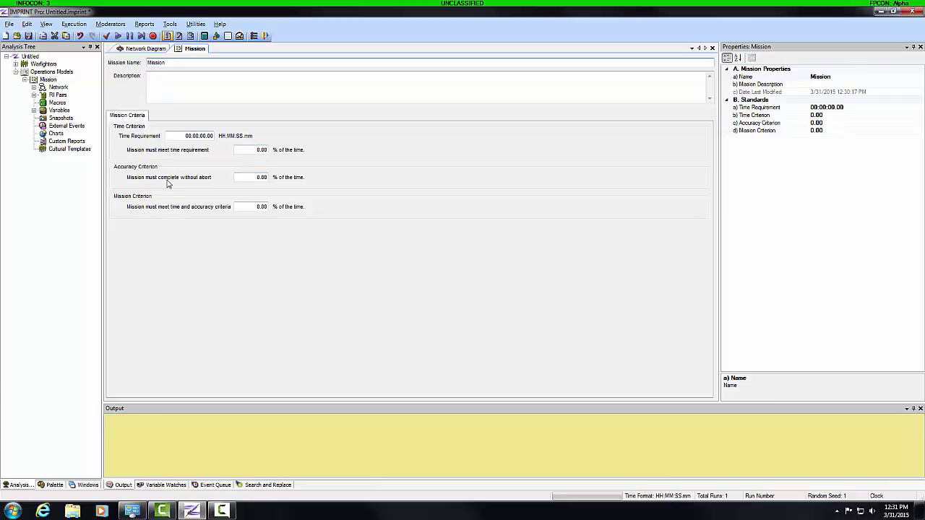
Rename the mission as "ATM v 1.0"
left_click(163, 75)
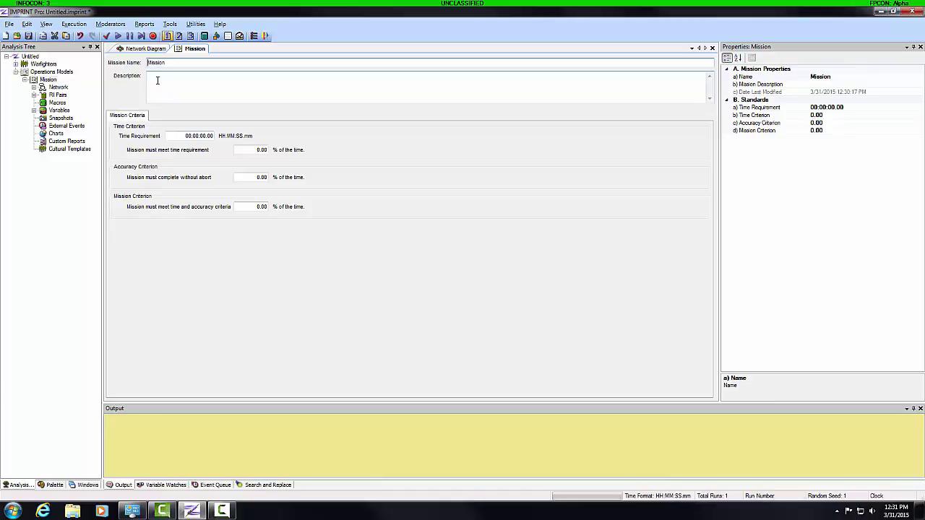
left_click_drag(172, 63, 145, 63)
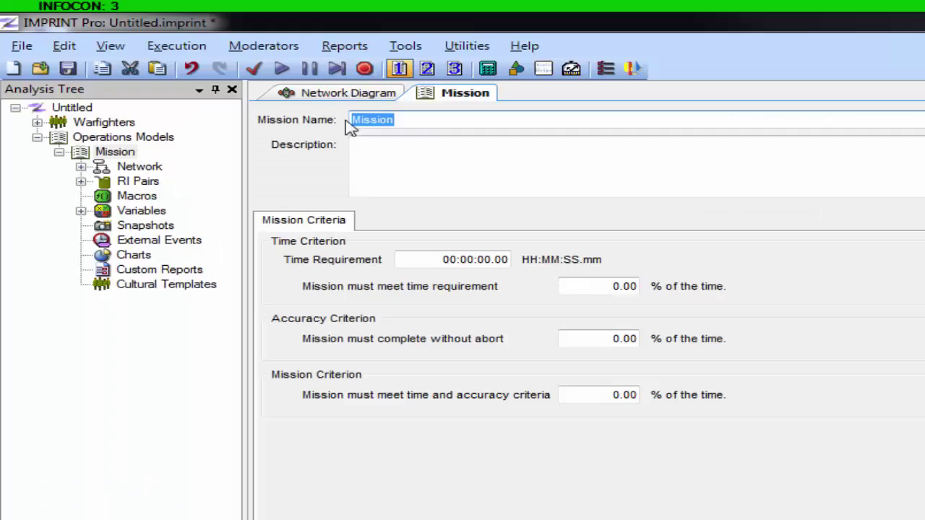
type("ATM v")
left_click(166, 86)
left_click(412, 120)
type("1.0")
Fill in the mission description on three lines: "Baseline ATM model", "-Partial Task Network", "-Missing decision logic, process times, and workload"
left_click(442, 144)
type("Baseline ATM ")
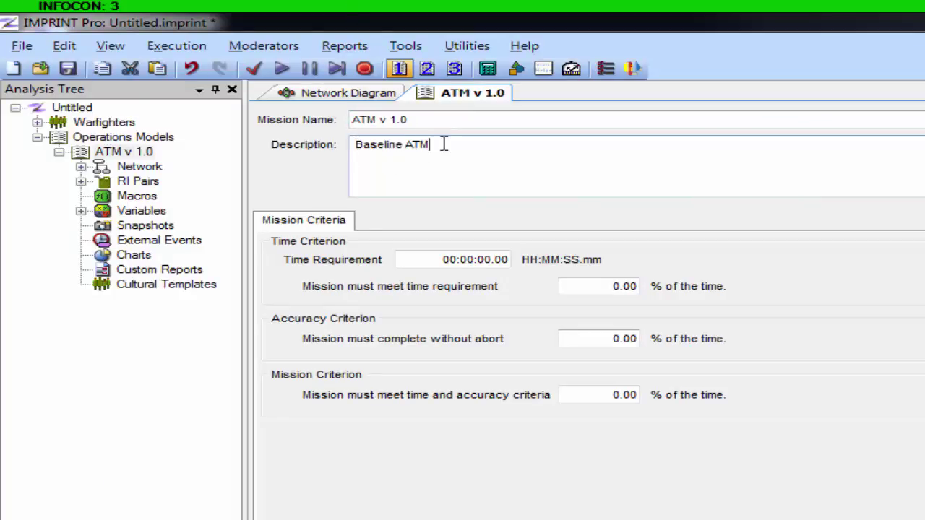
type("model")
key("Return")
type("-Partial Task Network")
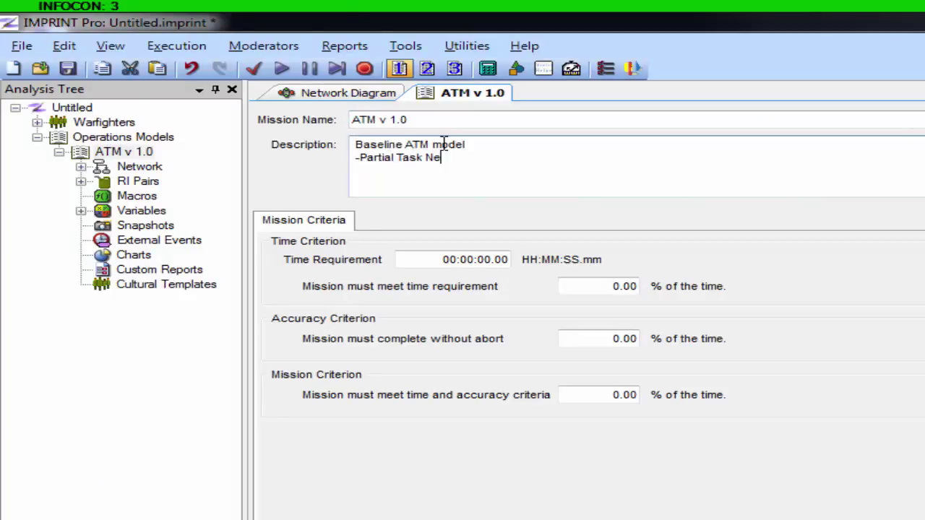
key("Return")
type("-Missing decision logic, pr")
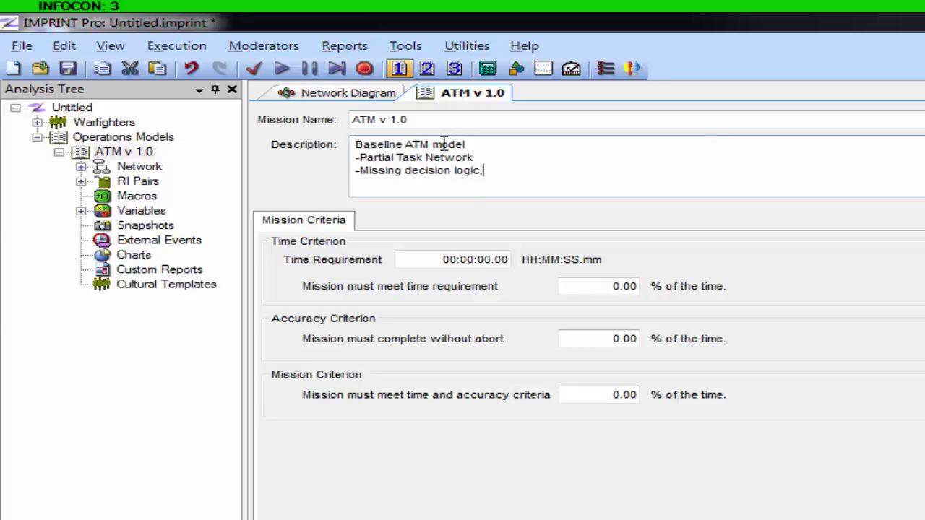
type("ocess times, and workload")
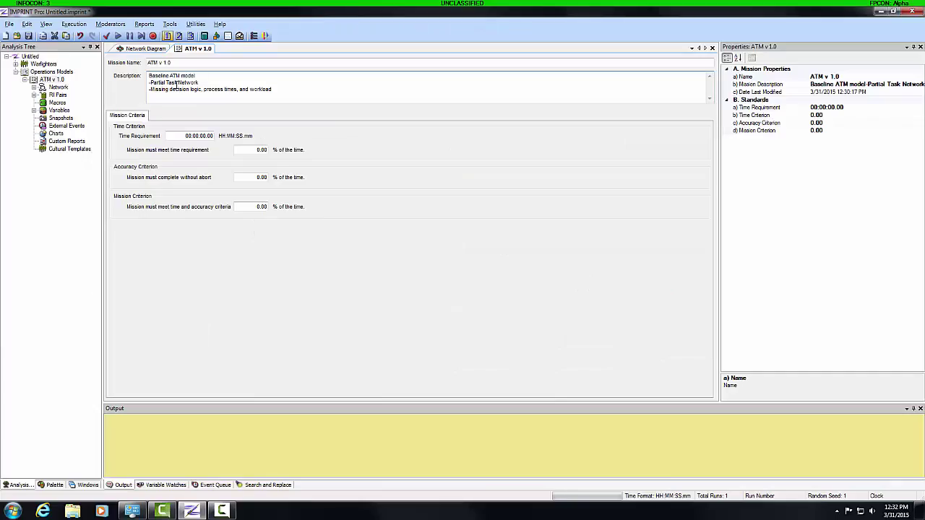
Add five task nodes to the network diagram, four in a row beside the Model START and END nodes and one below
left_click(139, 49)
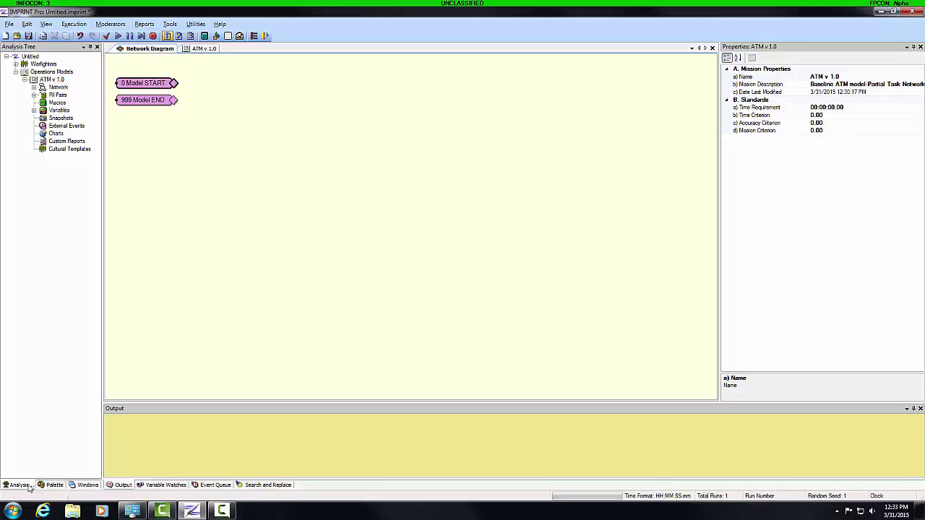
left_click(55, 484)
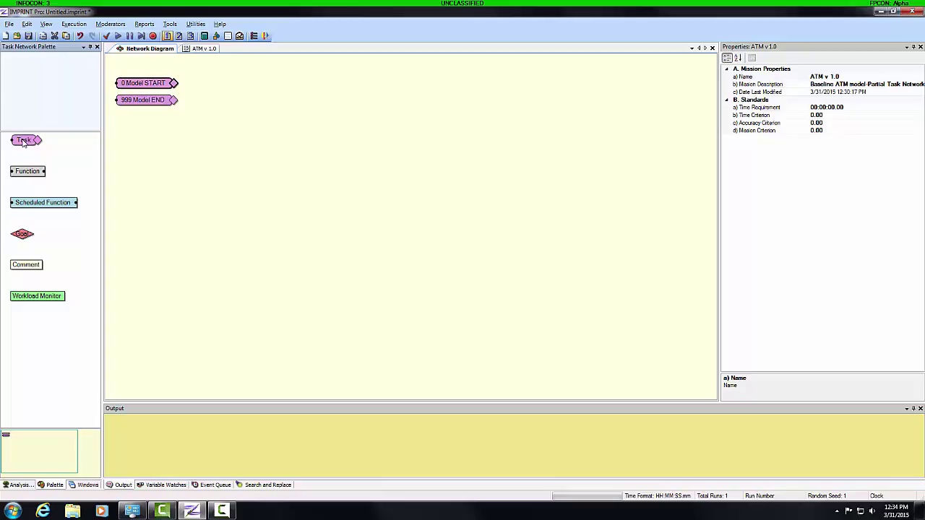
left_click_drag(24, 142, 217, 88)
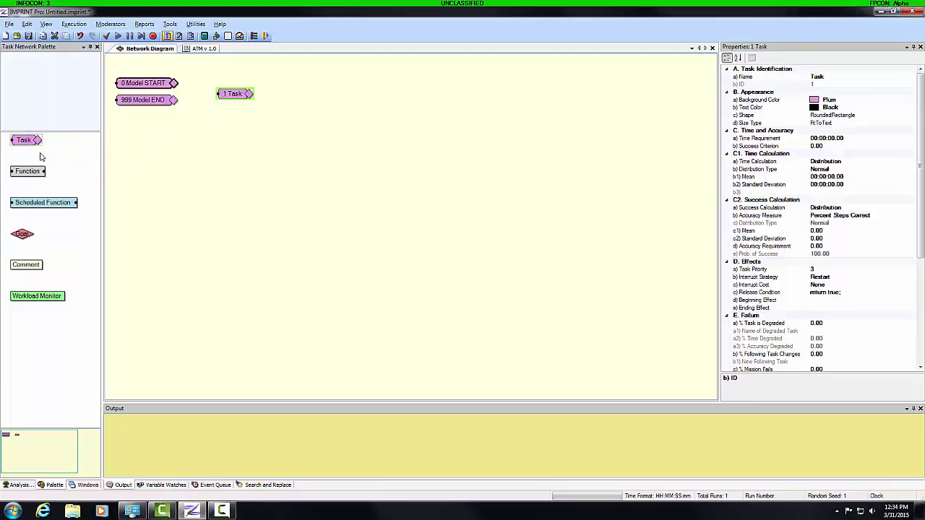
left_click_drag(24, 144, 295, 101)
left_click_drag(25, 142, 452, 107)
left_click_drag(105, 141, 234, 156)
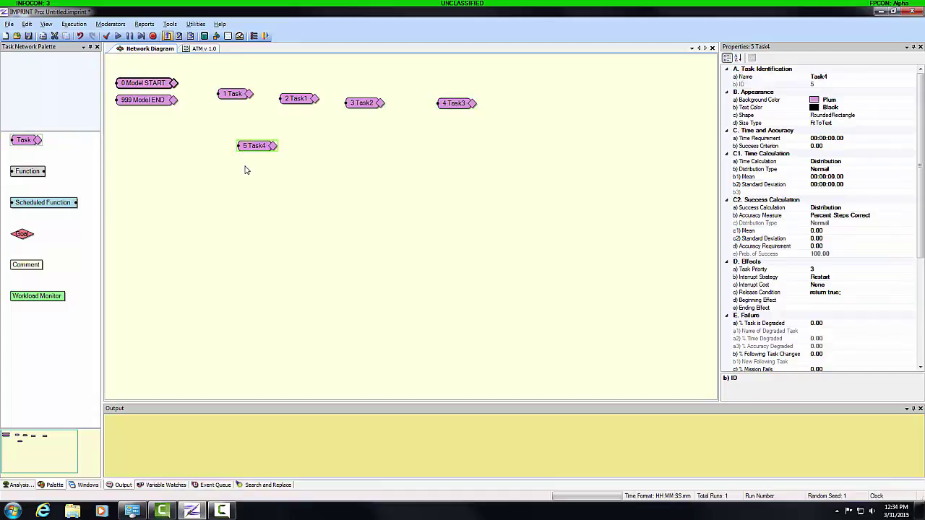
Rename task 1 as "Insert ATM Card"
double_click(234, 94)
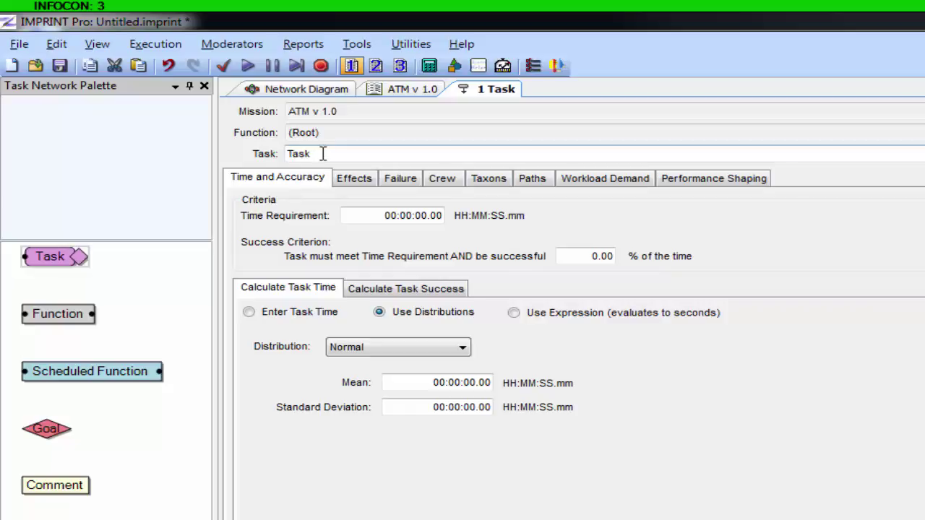
left_click_drag(309, 154, 281, 152)
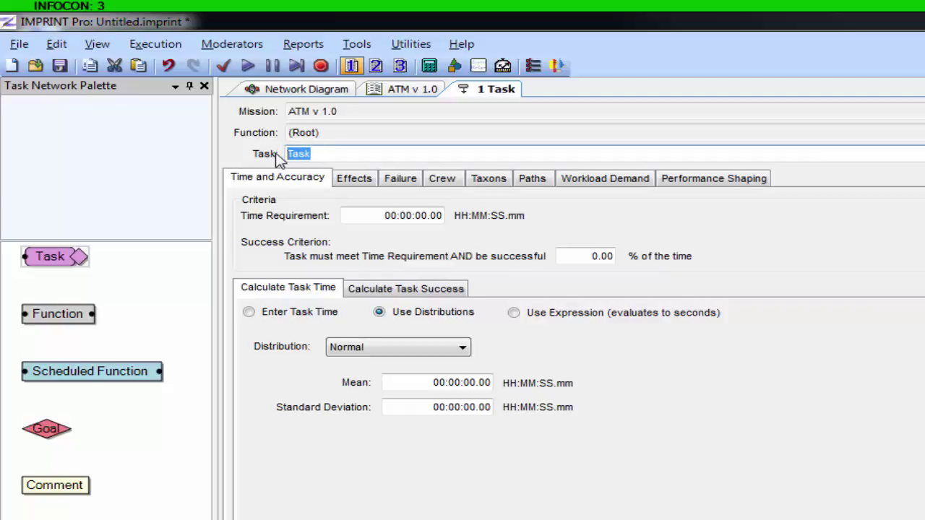
type("Insert ATM Card")
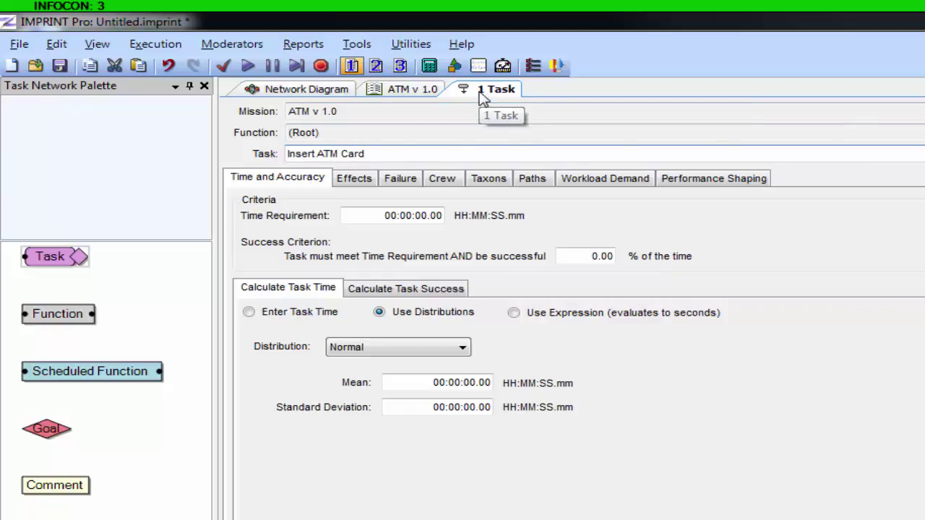
Line up the Insert ATM Card node and task 2 side by side beside Model START in the network diagram, without overlap
left_click(334, 93)
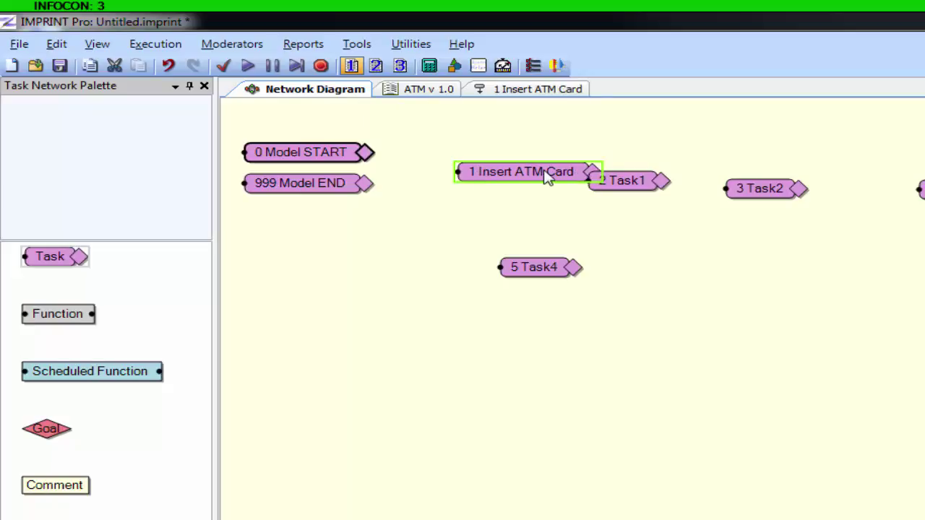
left_click_drag(571, 177, 514, 163)
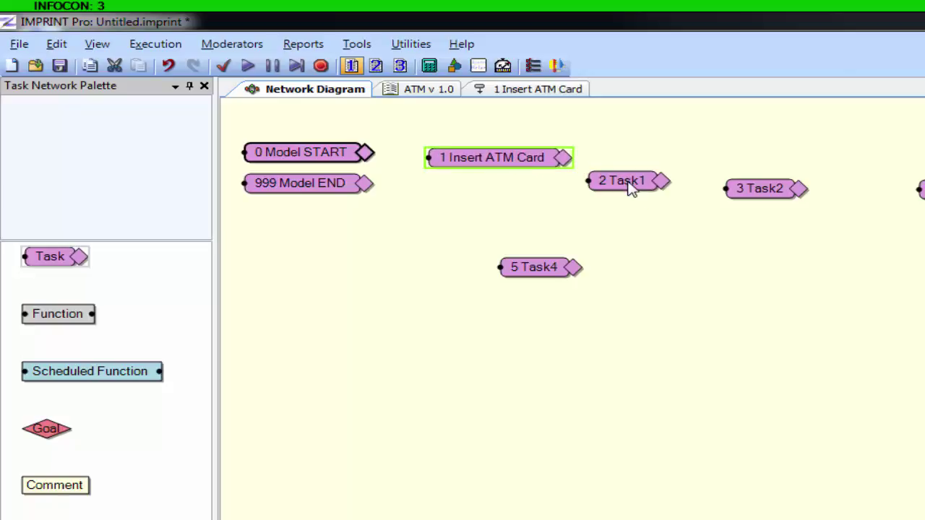
left_click_drag(633, 188, 653, 166)
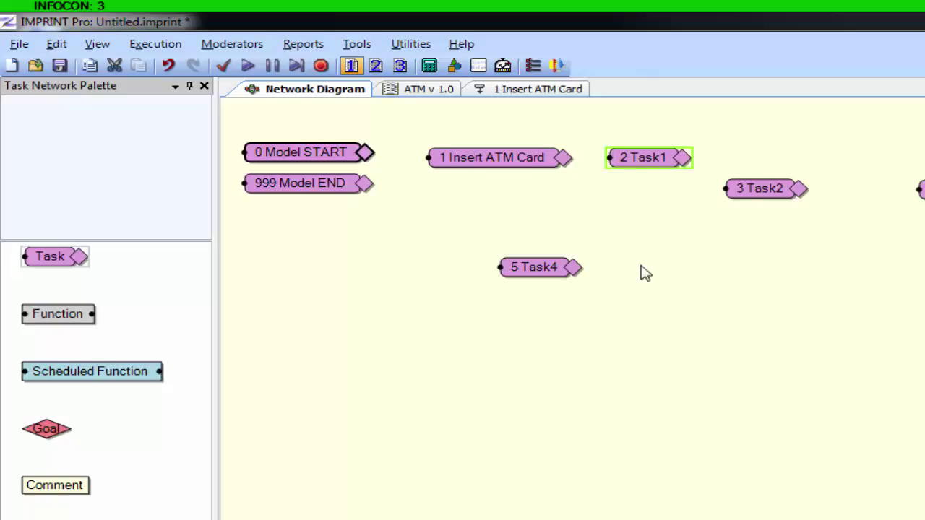
Rename task 2 as "Validate ATM Card" and task 3 as "Eject ATM Card"
double_click(640, 169)
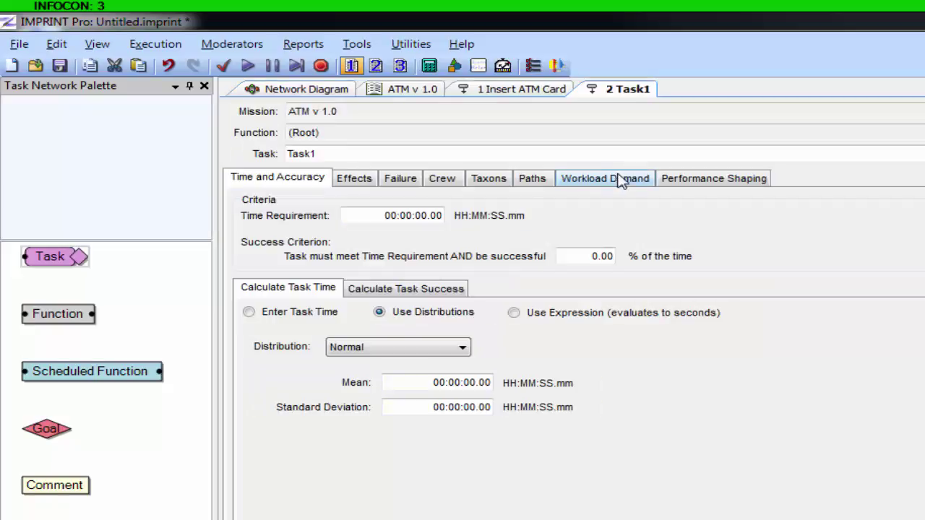
left_click_drag(311, 153, 244, 153)
type("Validate ATM Card")
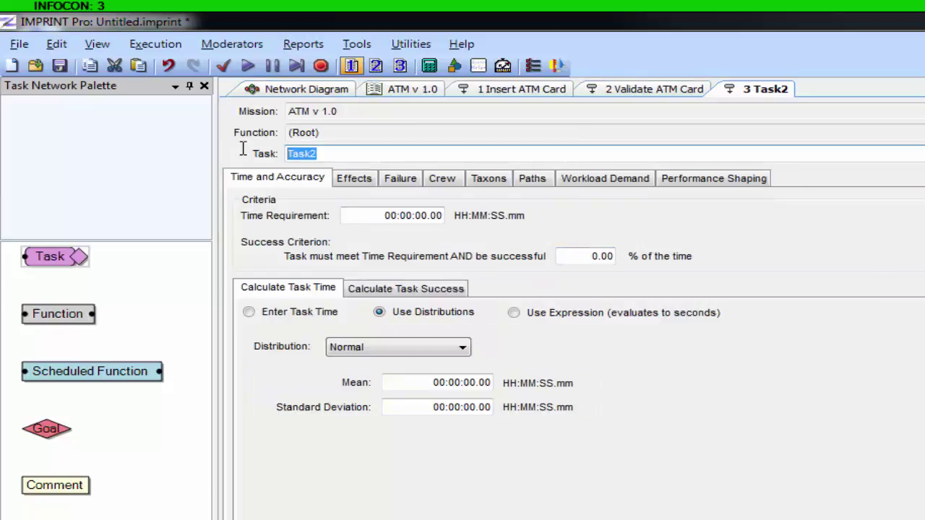
type("Eject ATM Card")
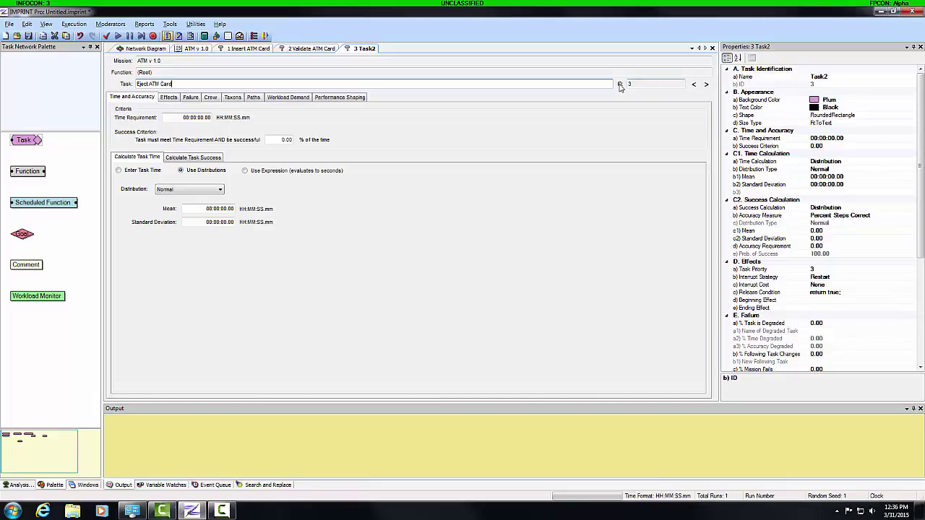
Rename task 4 as "Take Card" and task 5 as "Enter Pin"
left_click(706, 85)
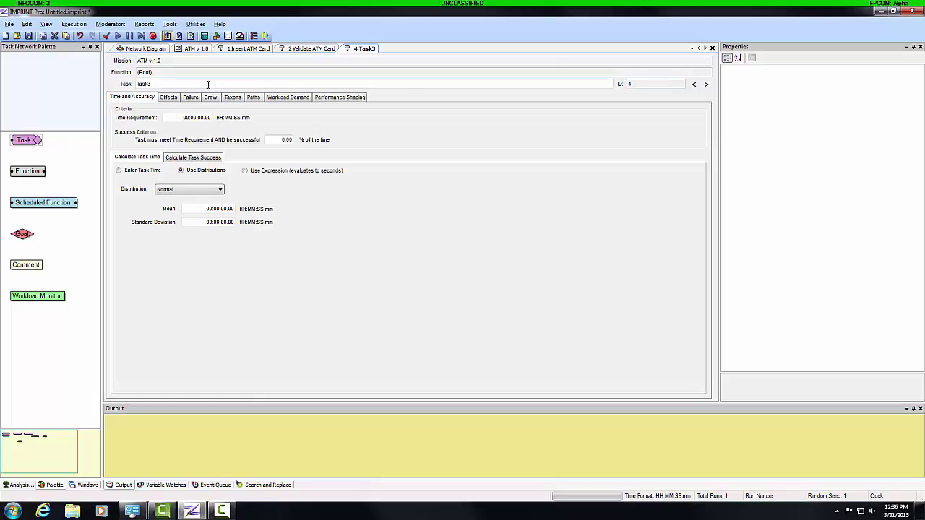
left_click(168, 81)
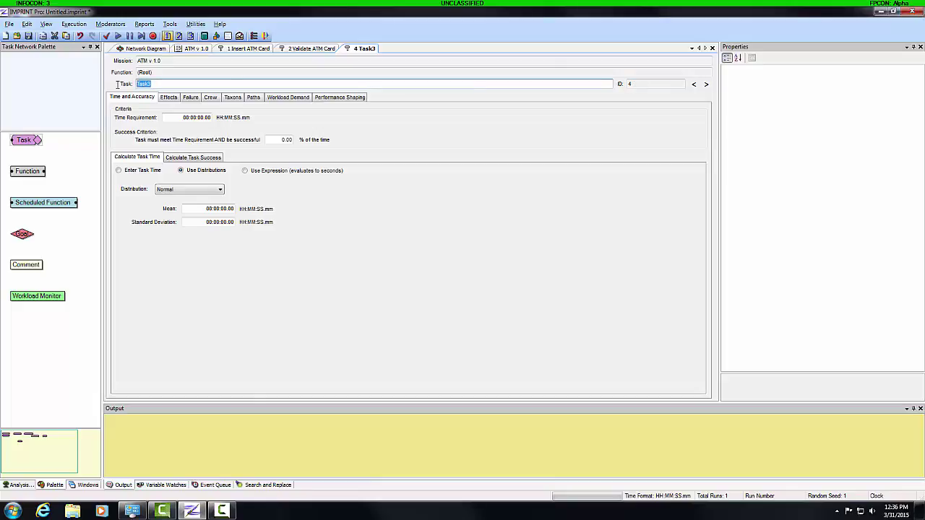
type("Ta")
left_click(706, 84)
left_click(144, 84)
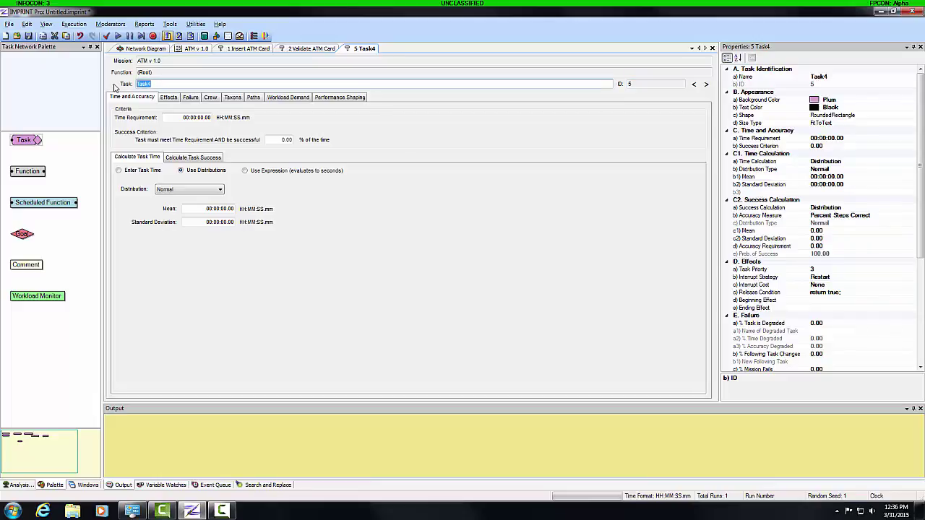
type("Enter Pin")
Return to the network diagram and close every other open document
left_click(133, 49)
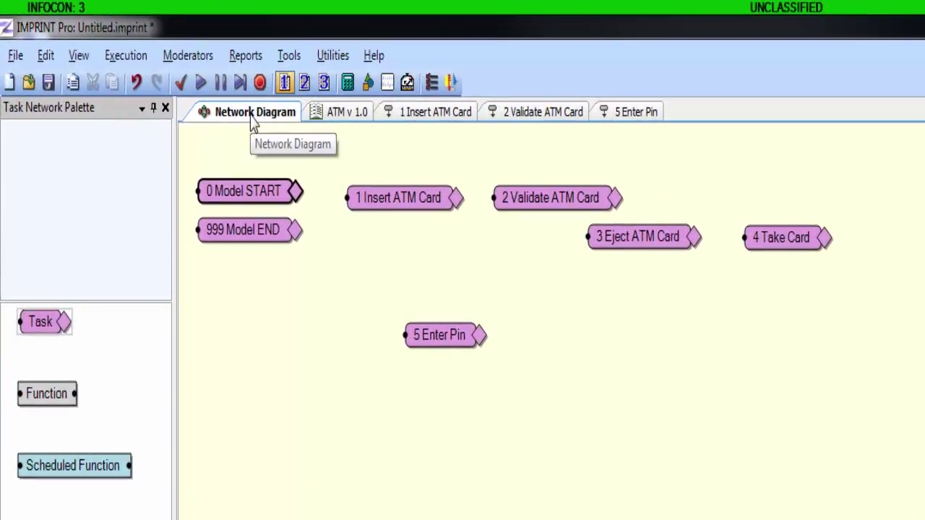
right_click(253, 117)
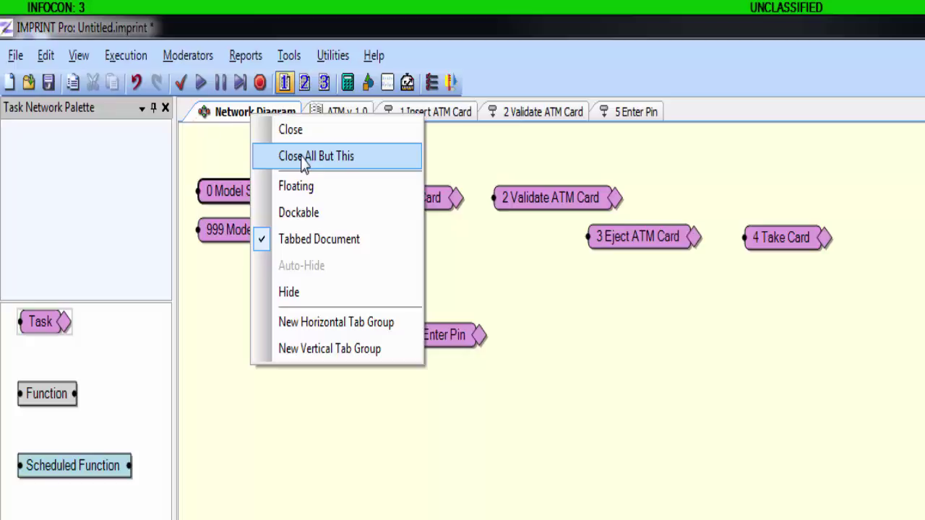
left_click(304, 164)
Open the Insert ATM Card task from the diagram and close all other documents, including the network diagram
left_click(385, 201)
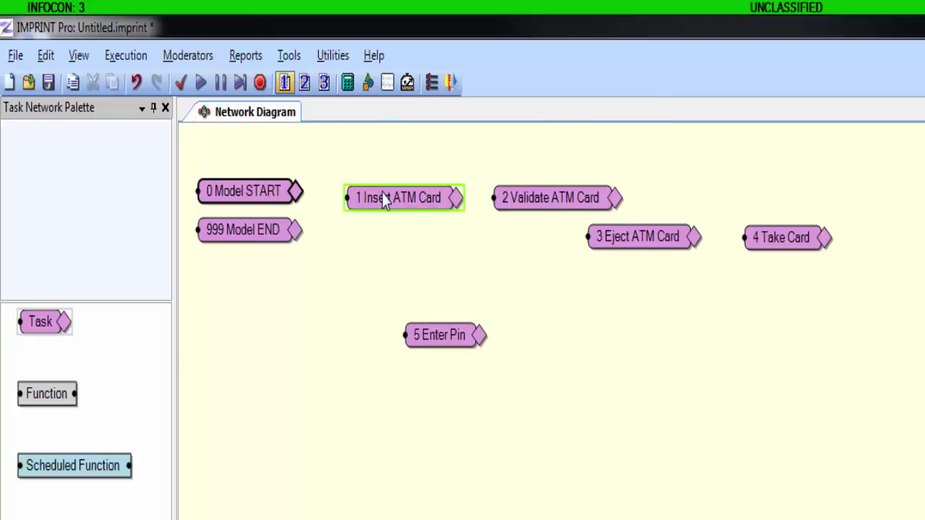
double_click(384, 200)
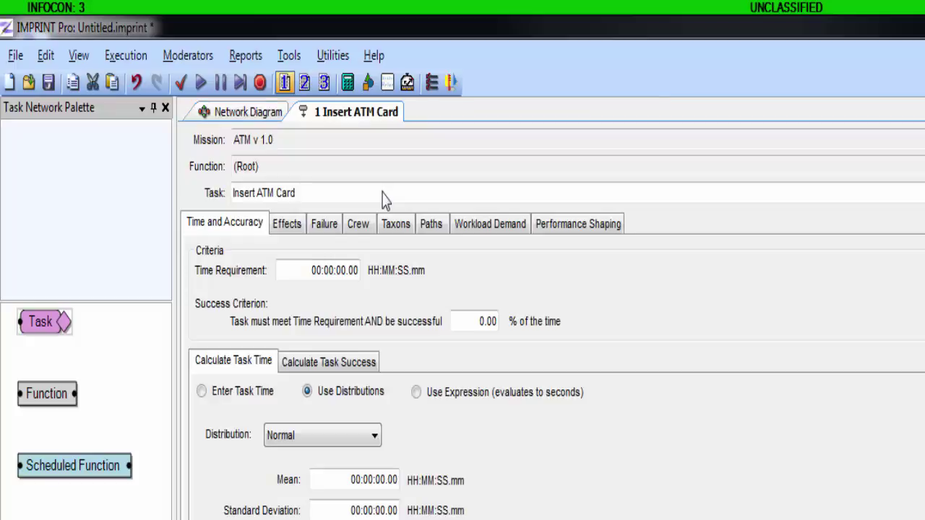
right_click(315, 121)
left_click(365, 155)
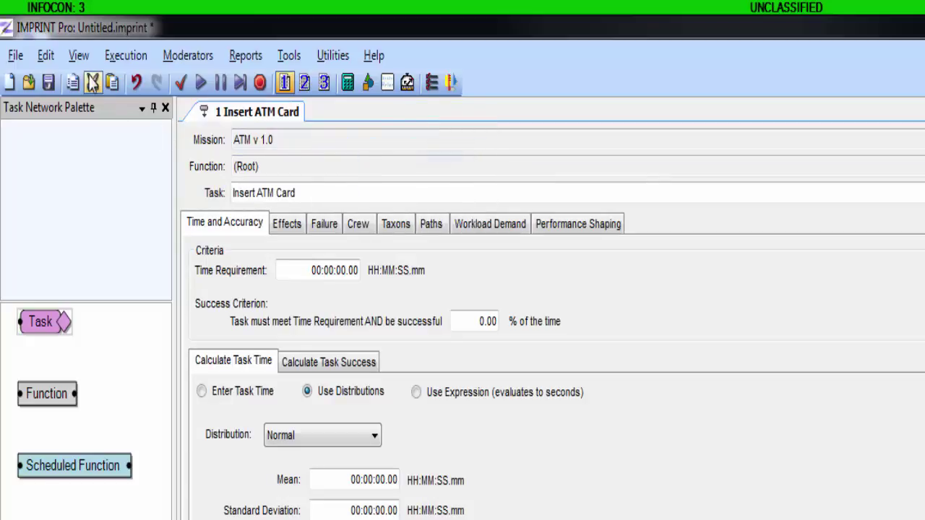
Reopen the Network Diagram window
left_click(79, 61)
mouse_move(88, 123)
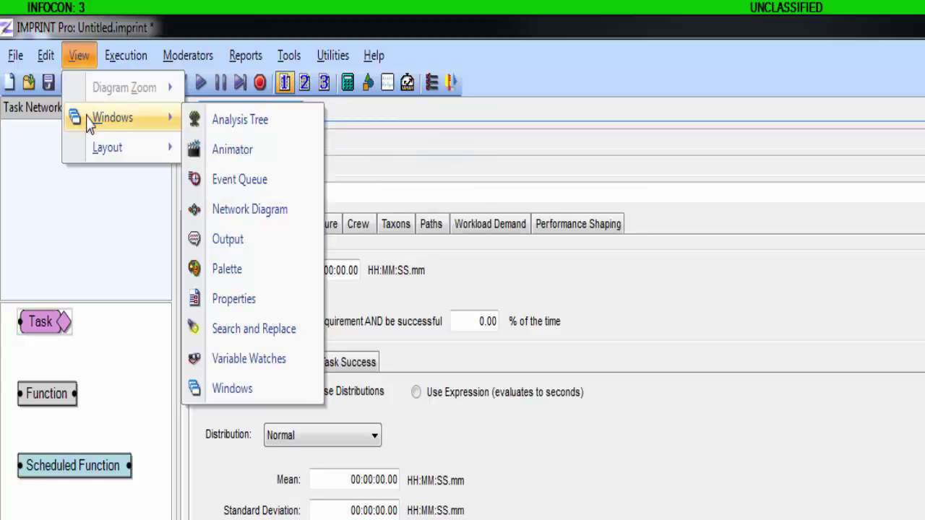
left_click(234, 208)
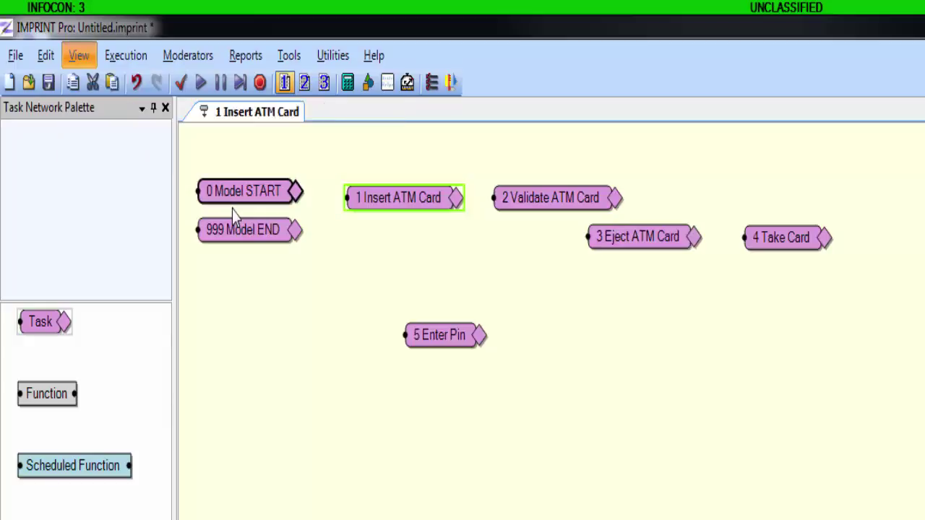
Close all open documents except the network diagram
right_click(321, 115)
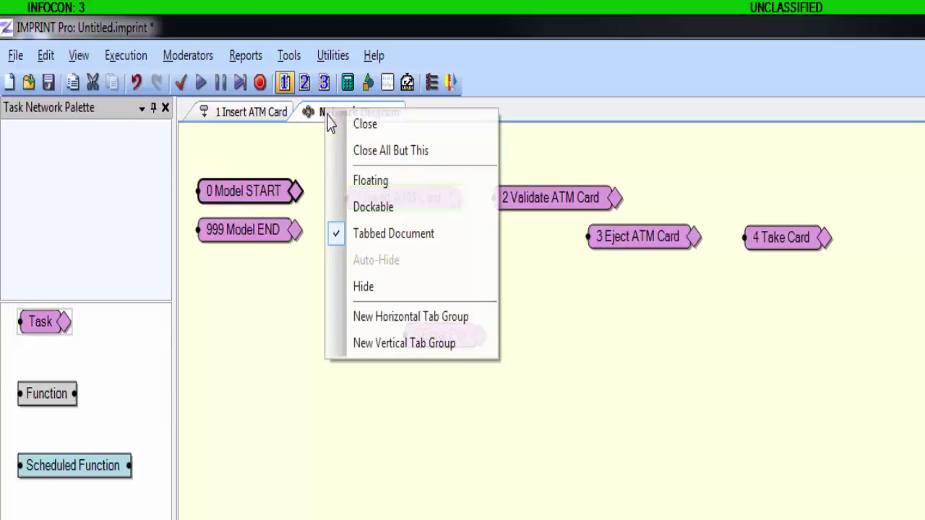
left_click(381, 153)
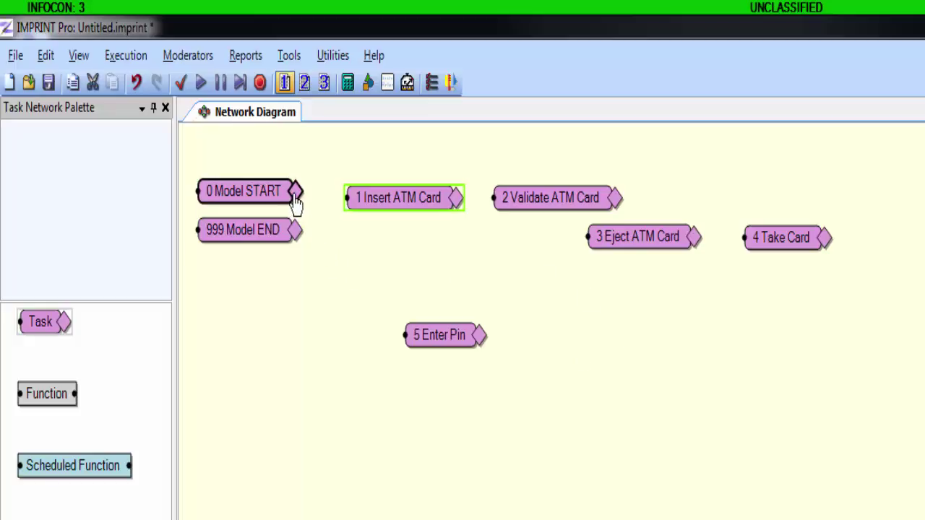
Link Model START, Insert ATM Card, Validate ATM Card, Eject ATM Card and Take Card in sequence, placing Eject below Validate and Model END beyond Take Card
left_click_drag(296, 200, 349, 211)
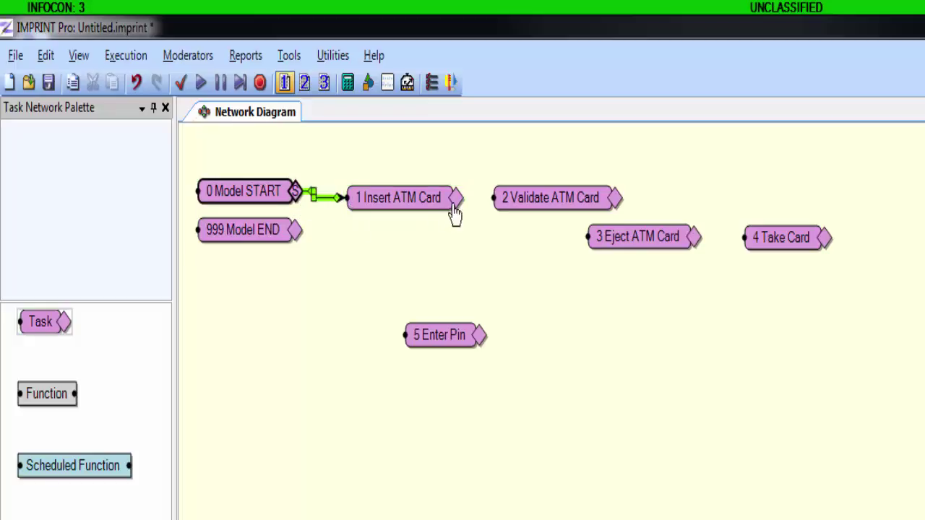
left_click_drag(458, 210, 494, 208)
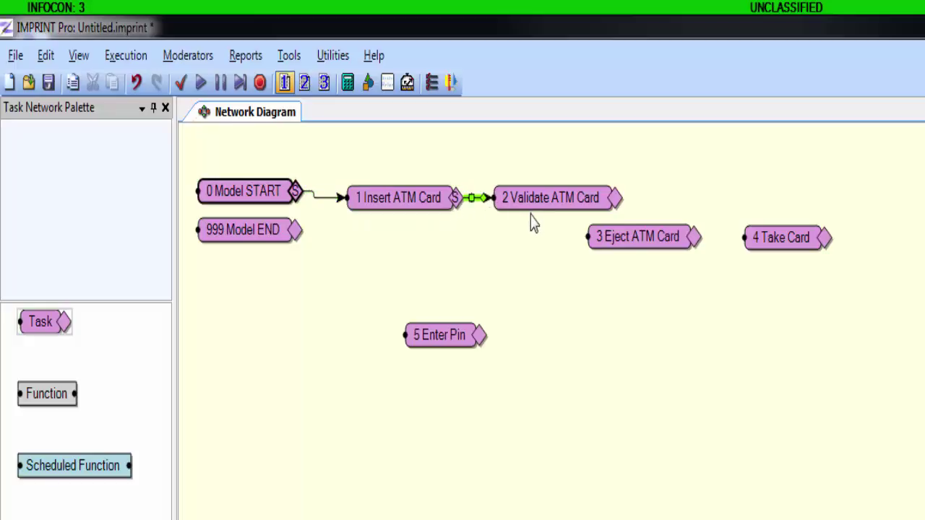
left_click_drag(616, 202, 522, 263)
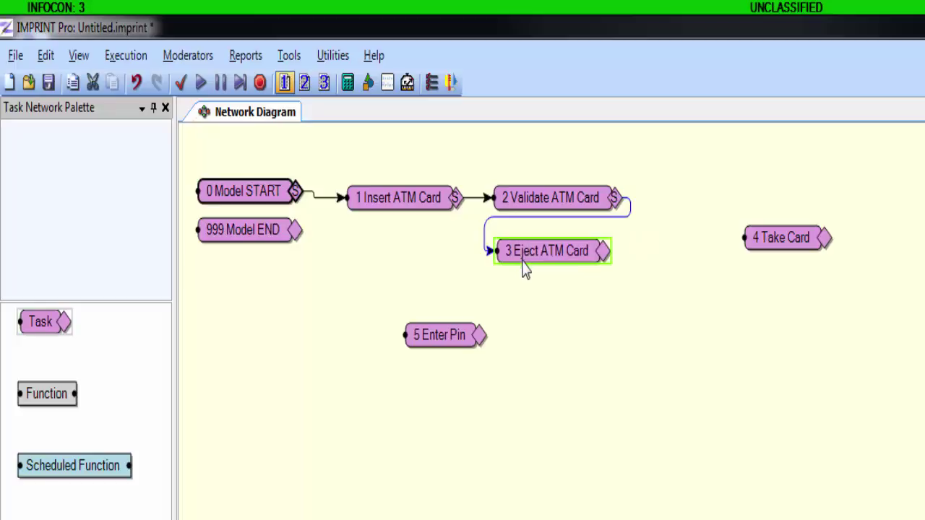
left_click_drag(602, 253, 682, 262)
left_click_drag(273, 239, 924, 279)
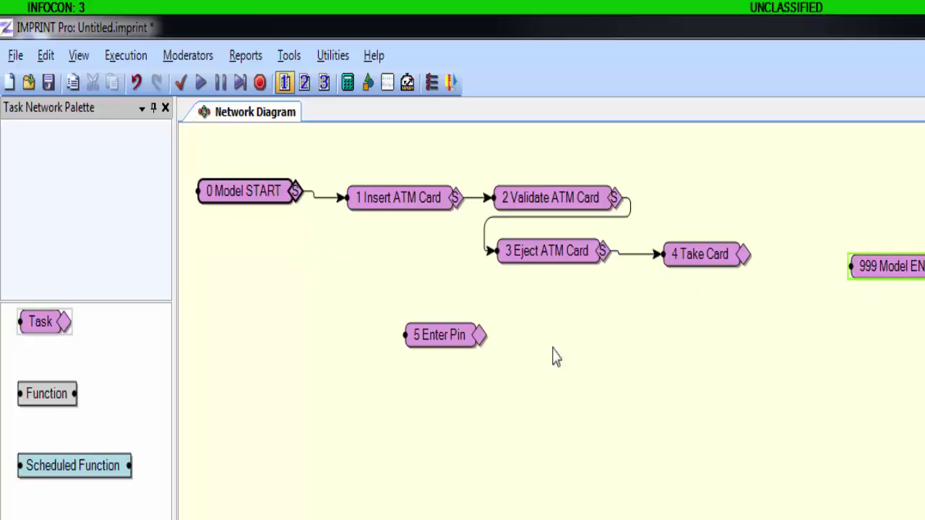
Place Enter Pin below Eject ATM Card and branch Validate ATM Card to it, with both branch connectors rerouted slightly lower along one shared path
left_click_drag(449, 347, 539, 315)
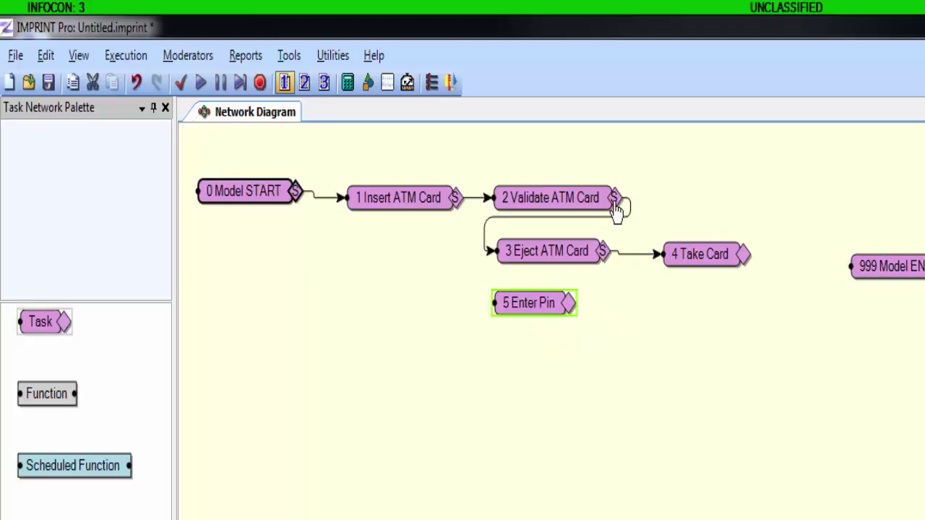
left_click_drag(615, 208, 484, 302)
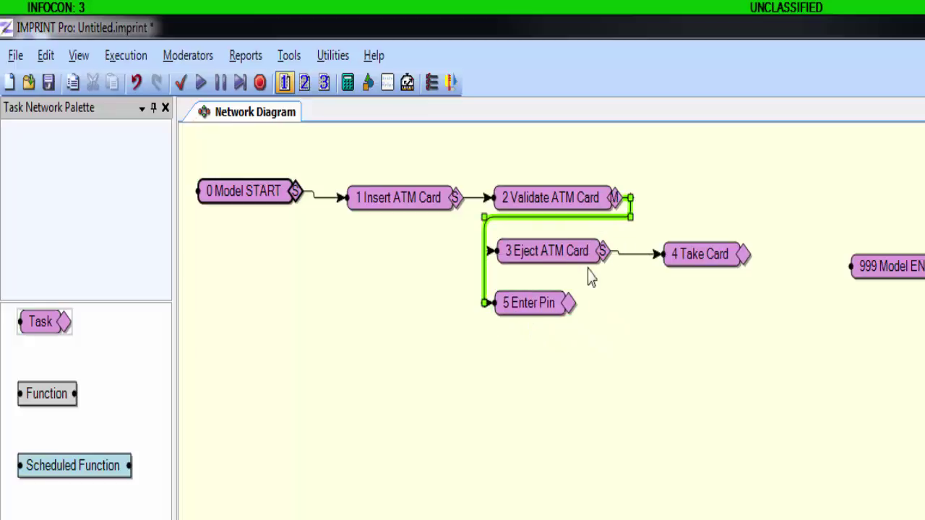
left_click_drag(630, 217, 630, 230)
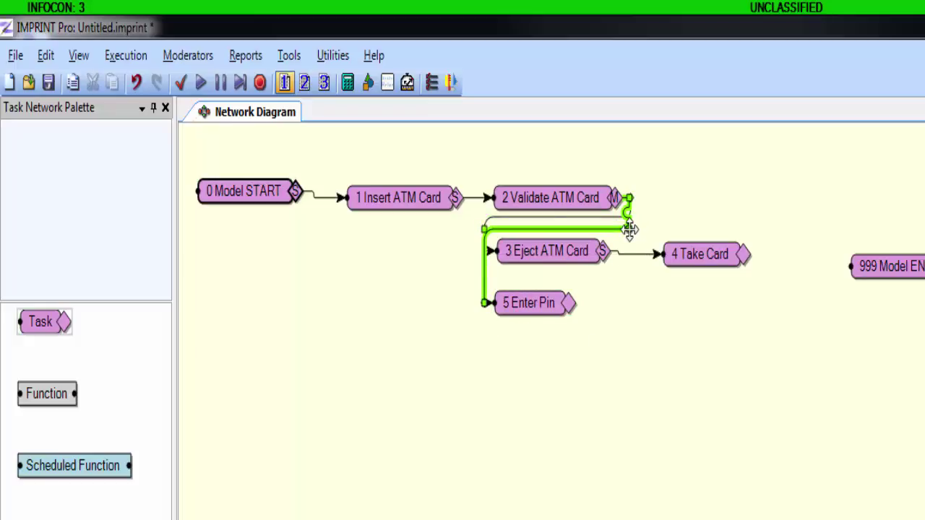
left_click(612, 217)
left_click_drag(628, 217, 628, 230)
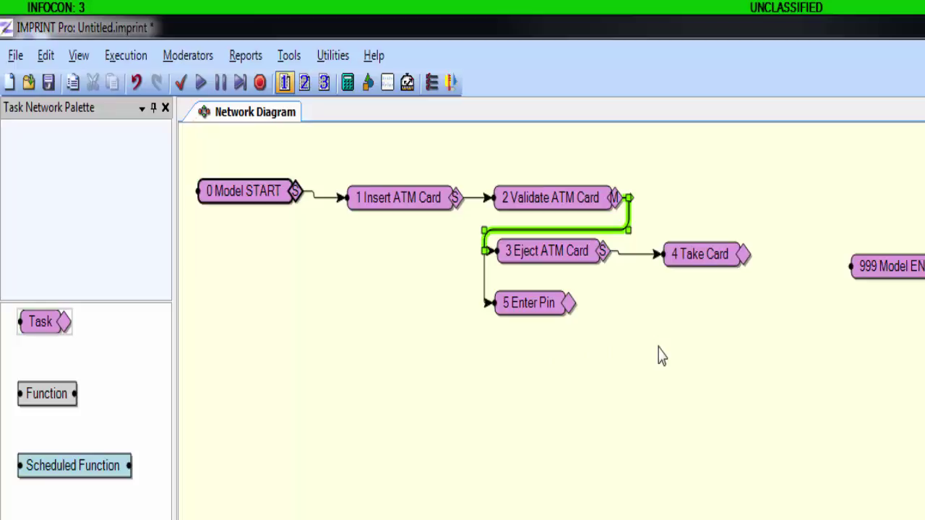
Connect Take Card to Model END and align Model END in the same row
left_click_drag(744, 255, 834, 265)
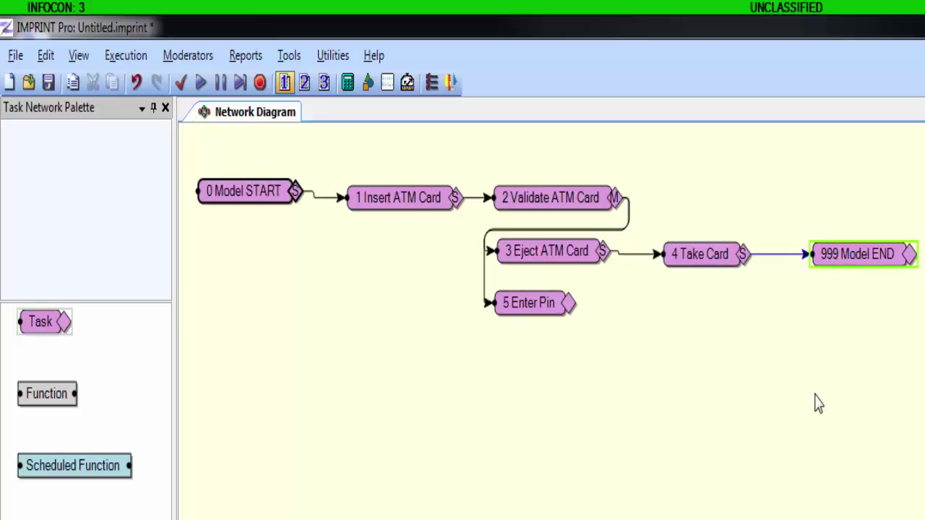